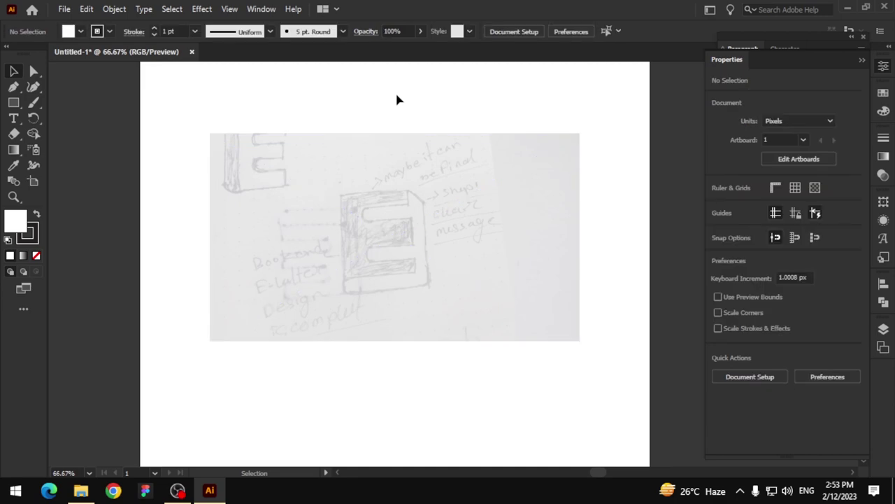
Select the faded pencil sketch image and lock it in place as the tracing template
{"action": "left_click", "coordinate": [398, 198]}
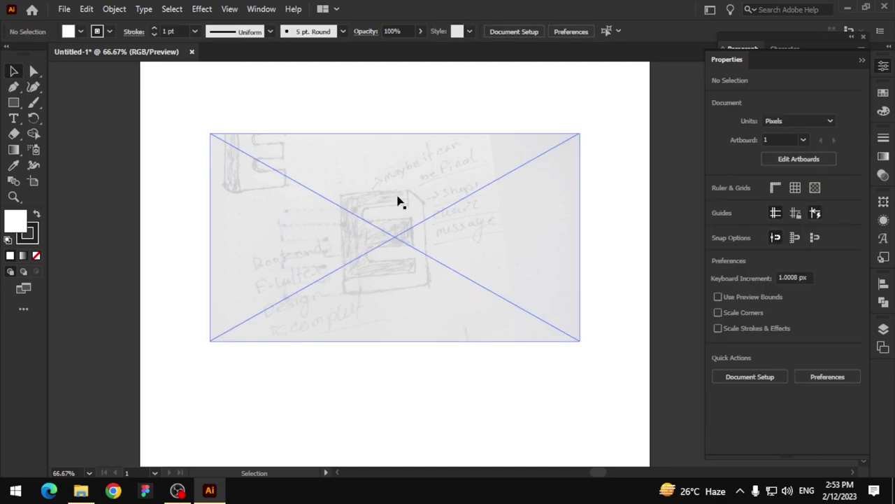
{"action": "left_click", "coordinate": [114, 10]}
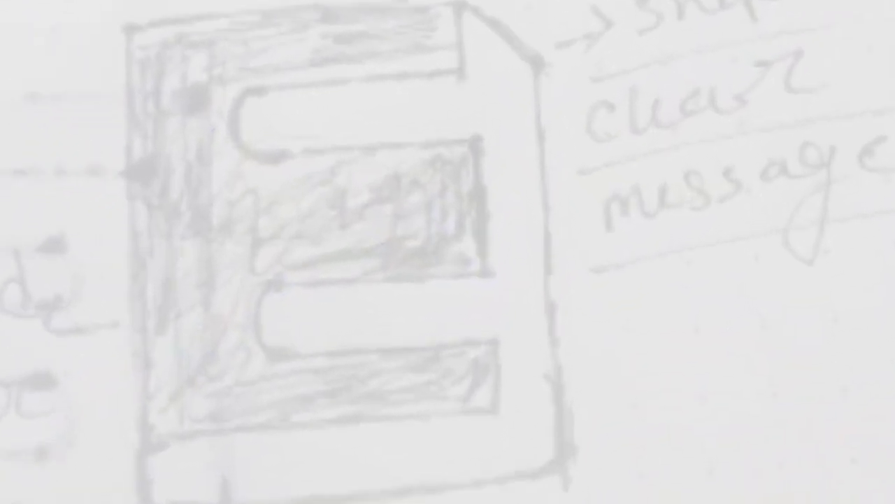
{"action": "left_click", "coordinate": [410, 33]}
{"action": "left_click", "coordinate": [114, 10]}
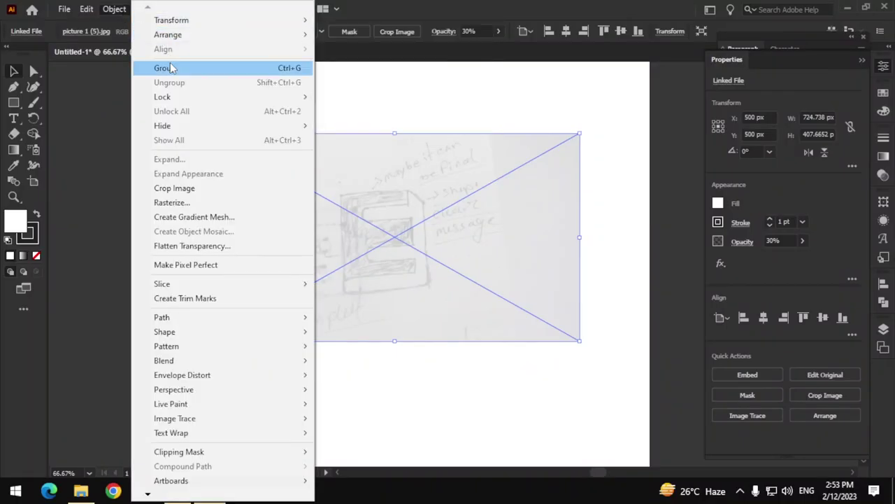
{"action": "mouse_move", "coordinate": [177, 100]}
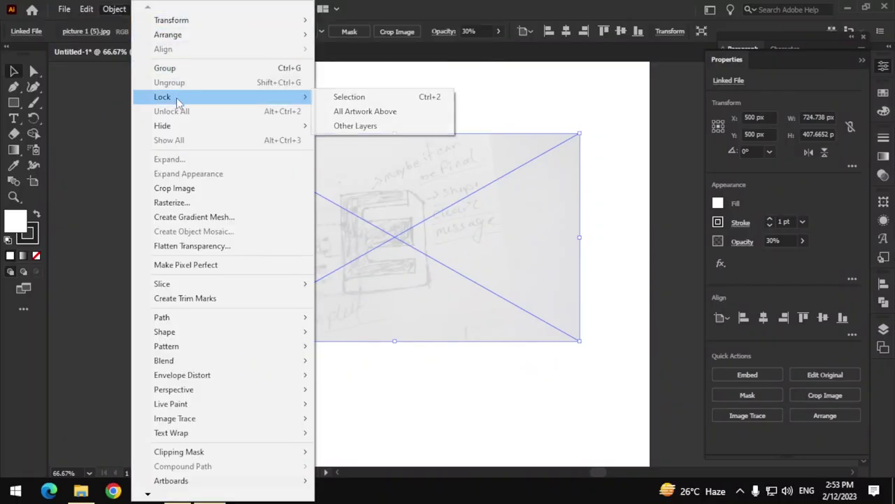
{"action": "left_click", "coordinate": [386, 100]}
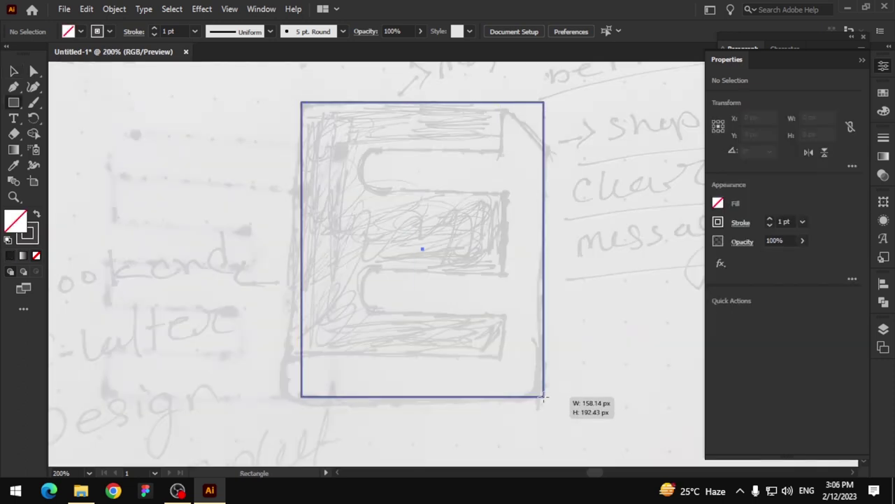
Draw an unfilled rectangle about 156 by 192 px over the sketched book, and slant its sides by shifting the upper-right and lower-left corners outward
{"action": "left_click_drag", "start_coordinate": [543, 396], "coordinate": [541, 396]}
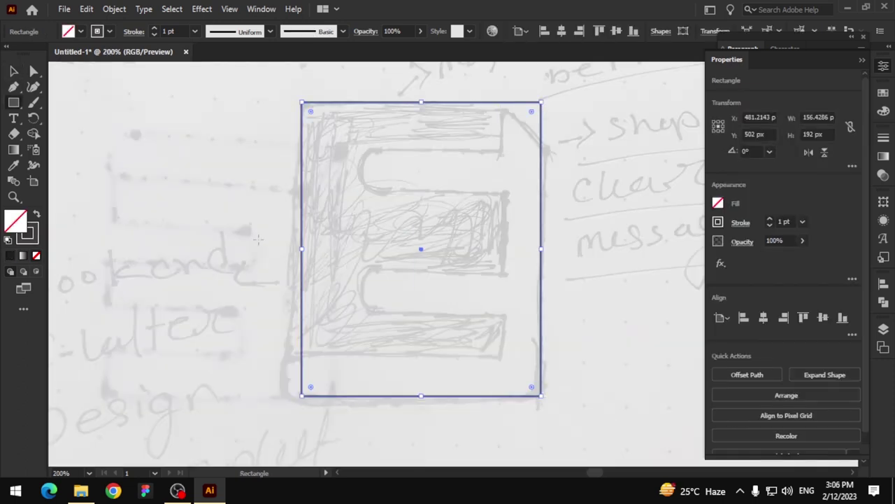
{"action": "left_click_drag", "start_coordinate": [545, 104], "coordinate": [550, 105]}
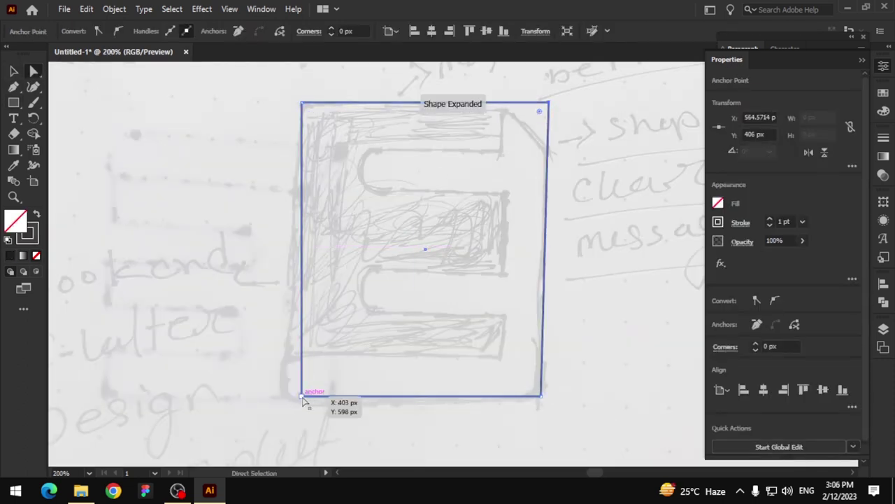
{"action": "left_click_drag", "start_coordinate": [280, 400], "coordinate": [285, 399]}
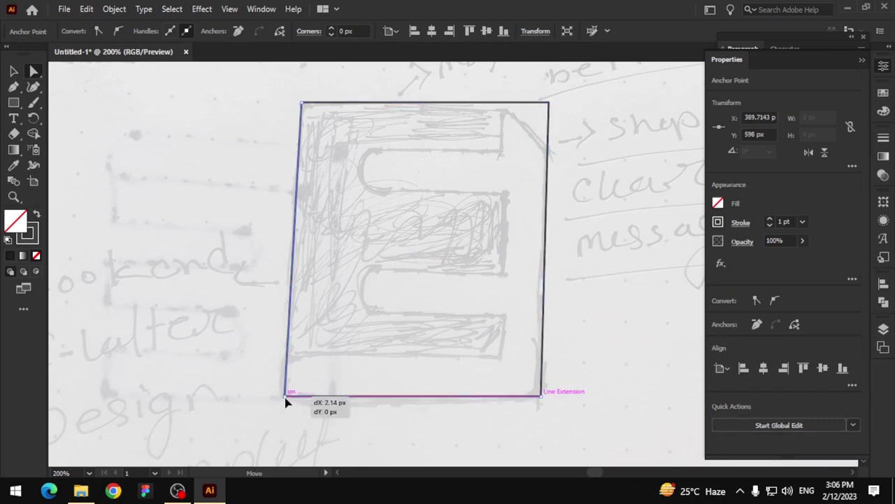
{"action": "key", "text": "v"}
{"action": "left_click", "coordinate": [186, 205]}
{"action": "left_click", "coordinate": [366, 118]}
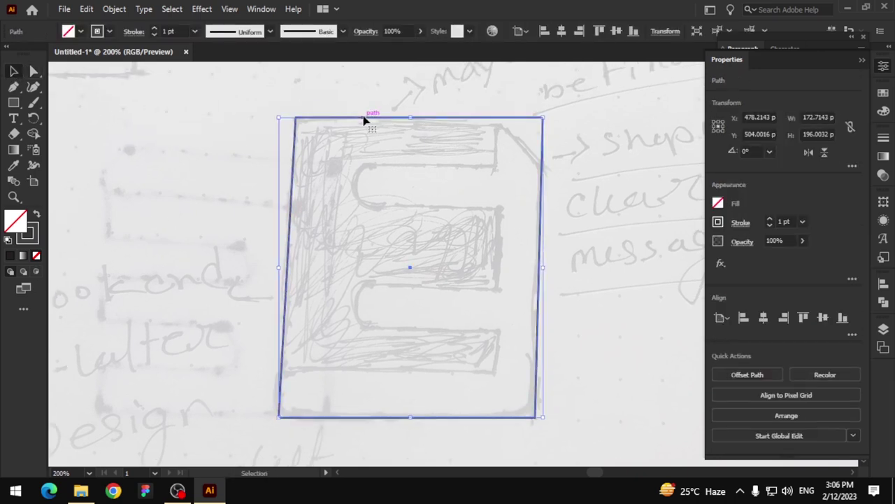
{"action": "left_click", "coordinate": [221, 124]}
{"action": "right_click", "coordinate": [294, 129]}
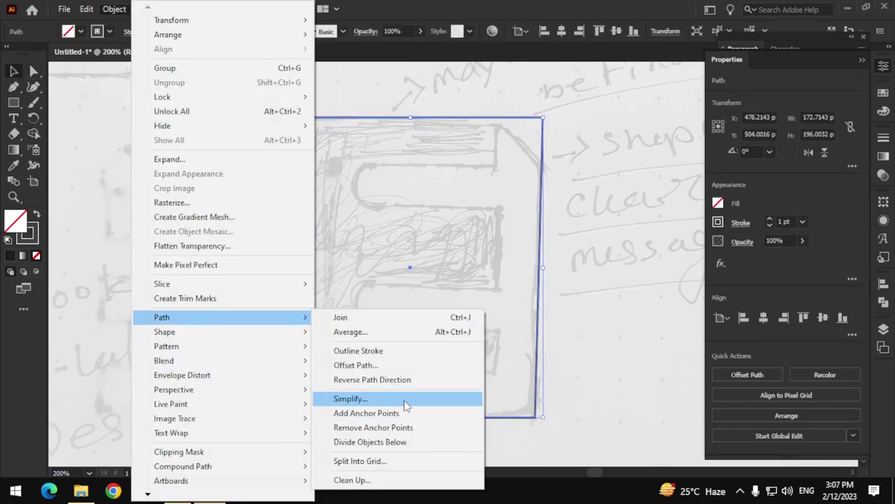
{"action": "left_click", "coordinate": [350, 460]}
{"action": "left_click", "coordinate": [588, 274]}
{"action": "key", "text": "Up"}
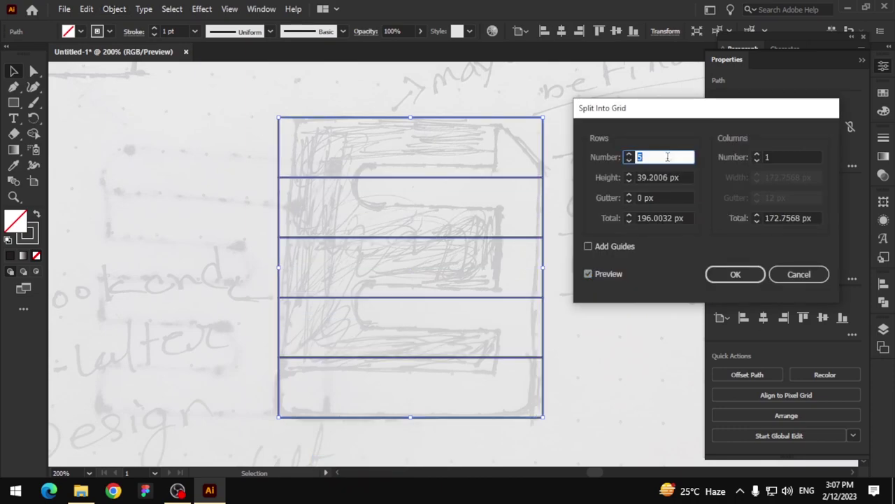
{"action": "key", "text": "Down"}
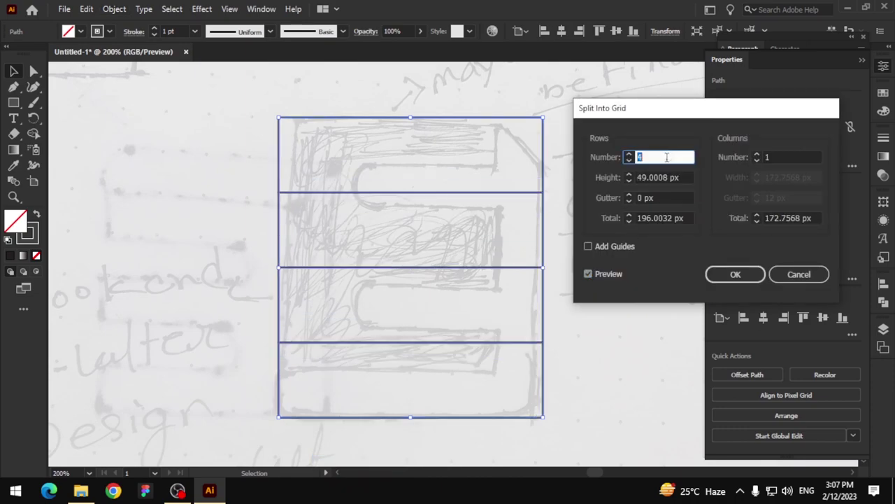
{"action": "key", "text": "Up"}
{"action": "key", "text": "Up"}
{"action": "key", "text": "Up"}
{"action": "key", "text": "Up"}
{"action": "key", "text": "Down"}
{"action": "key", "text": "Down"}
{"action": "key", "text": "Down"}
{"action": "key", "text": "Down"}
{"action": "key", "text": "Escape"}
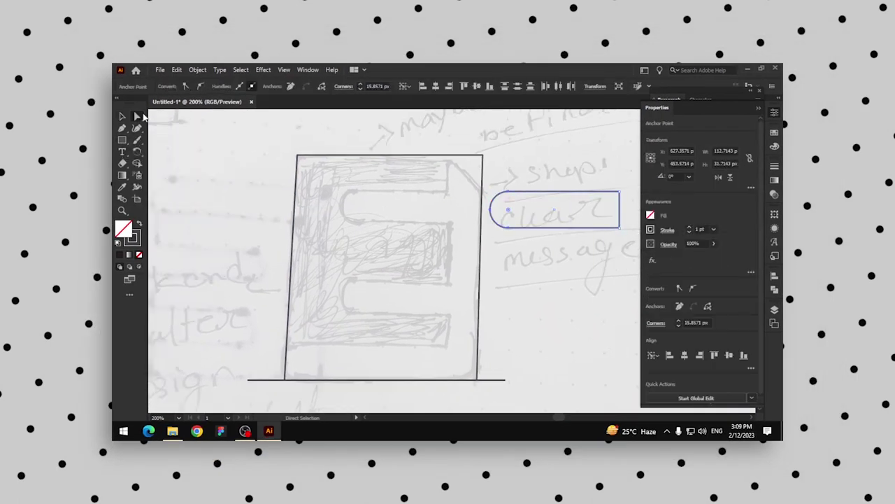
Place the rounded bar over the E's upper gap, copy it to the lower gap and base, and stretch the base bar to about 177 px wide
{"action": "left_click_drag", "start_coordinate": [490, 207], "coordinate": [341, 207]}
{"action": "left_click_drag", "start_coordinate": [435, 224], "coordinate": [436, 384]}
{"action": "left_click", "coordinate": [531, 329]}
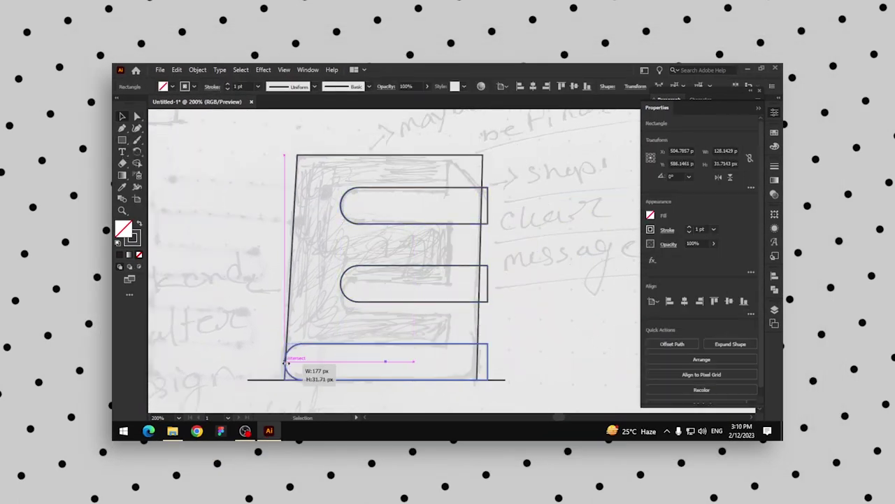
{"action": "scroll", "coordinate": [400, 361], "scroll_direction": "up", "scroll_amount": 3}
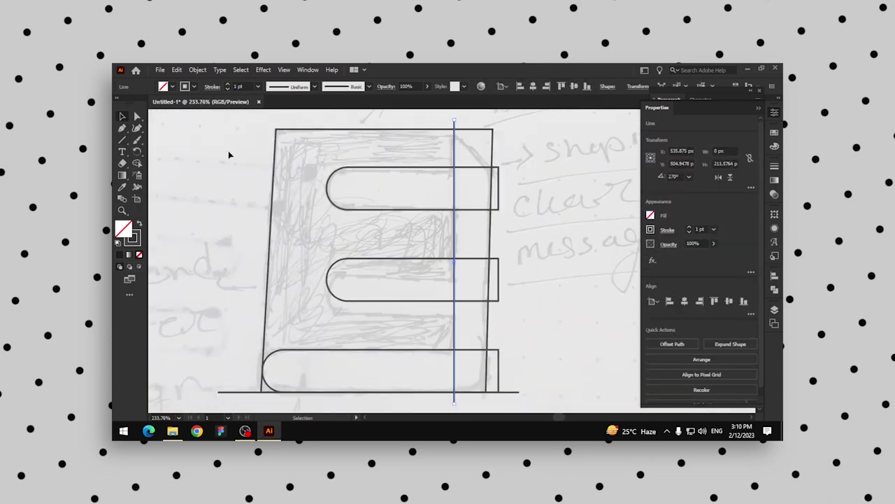
Slant the vertical line near the book's right side to match the outline, and try a bar copy rotated to 270° over the right edge
{"action": "key", "text": "a"}
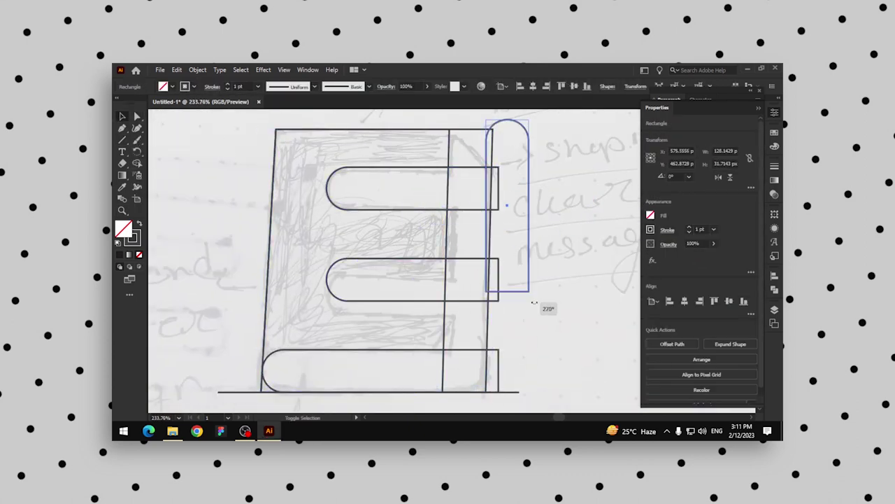
{"action": "left_click_drag", "start_coordinate": [539, 305], "coordinate": [510, 234]}
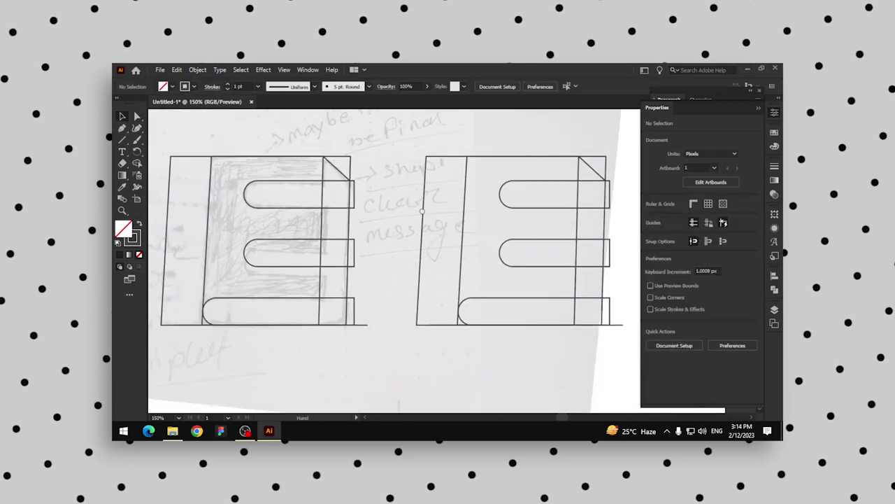
Select the duplicated E construction and combine or remove its regions with the Shape Builder tool to form the book-shaped E
{"action": "key", "text": "v"}
{"action": "left_click", "coordinate": [422, 211]}
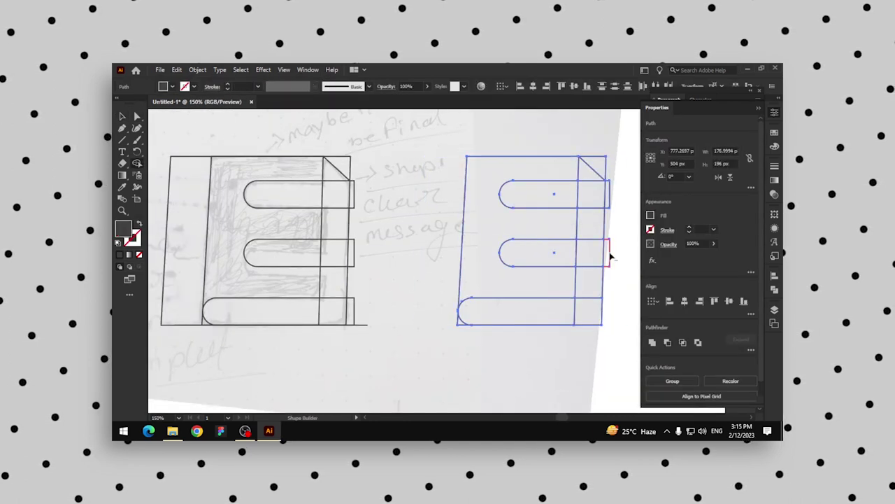
{"action": "left_click_drag", "start_coordinate": [452, 342], "coordinate": [538, 326]}
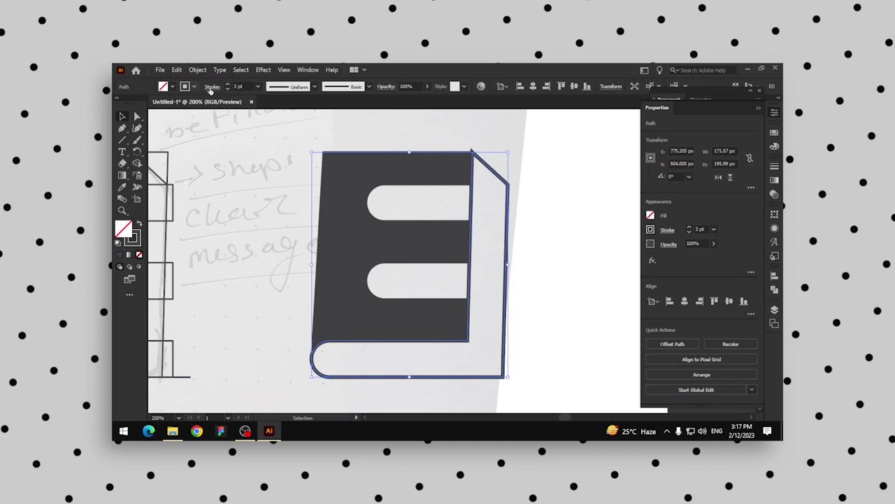
Align the page outline's stroke to the inside, raise its weight to 5 pt, and pick the rounded bump at the lower-right corner
{"action": "left_click", "coordinate": [212, 86]}
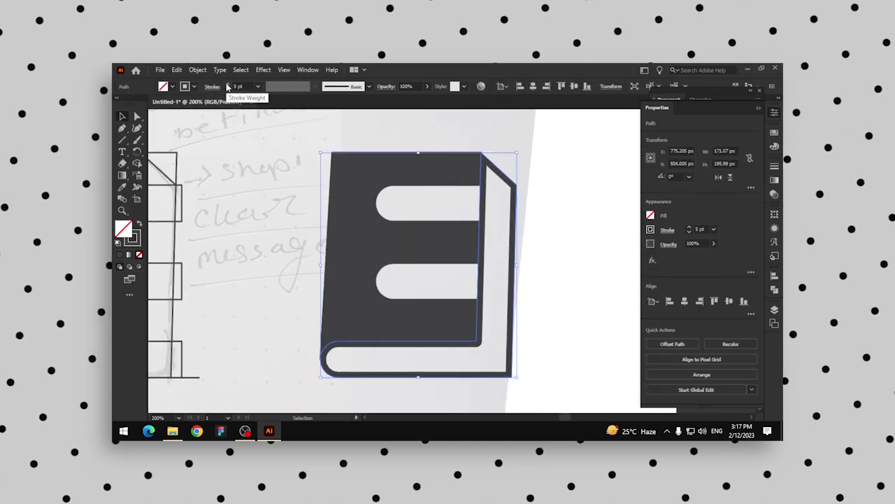
{"action": "left_click", "coordinate": [227, 84]}
{"action": "left_click", "coordinate": [212, 86]}
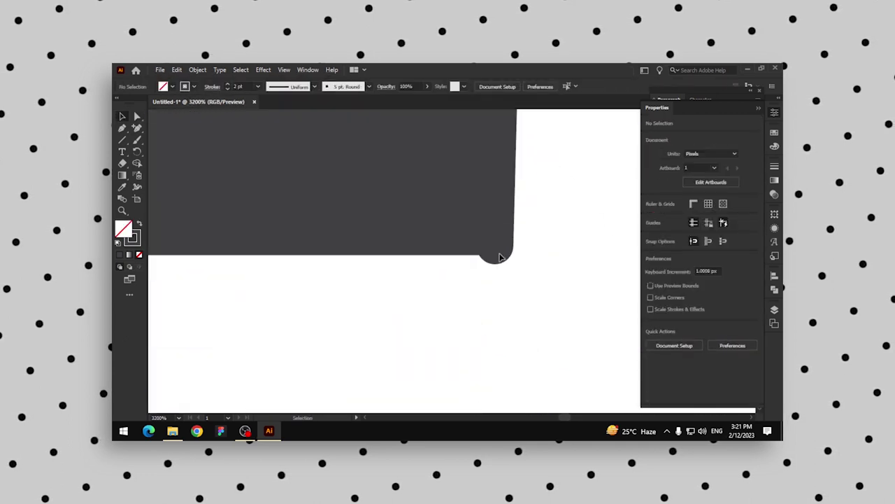
{"action": "double_click", "coordinate": [499, 258]}
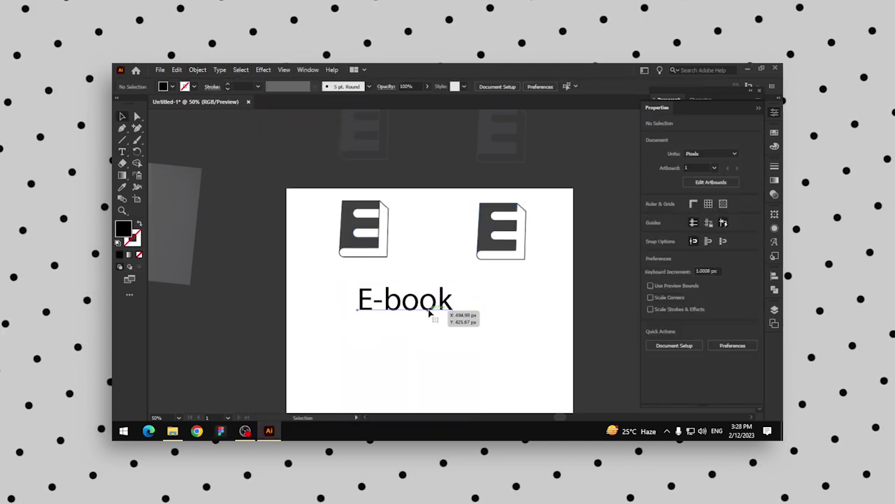
Set the E-book text in Gotham Medium and match its fill to the logo's dark grey
{"action": "left_click", "coordinate": [692, 299]}
{"action": "type", "text": "gotham"}
{"action": "left_click", "coordinate": [573, 409]}
{"action": "key", "text": "Escape"}
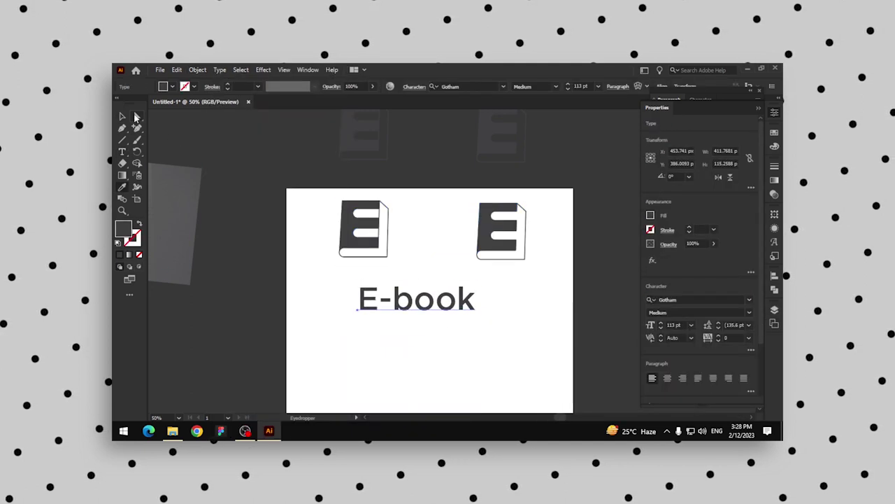
{"action": "key", "text": "ctrl+equal"}
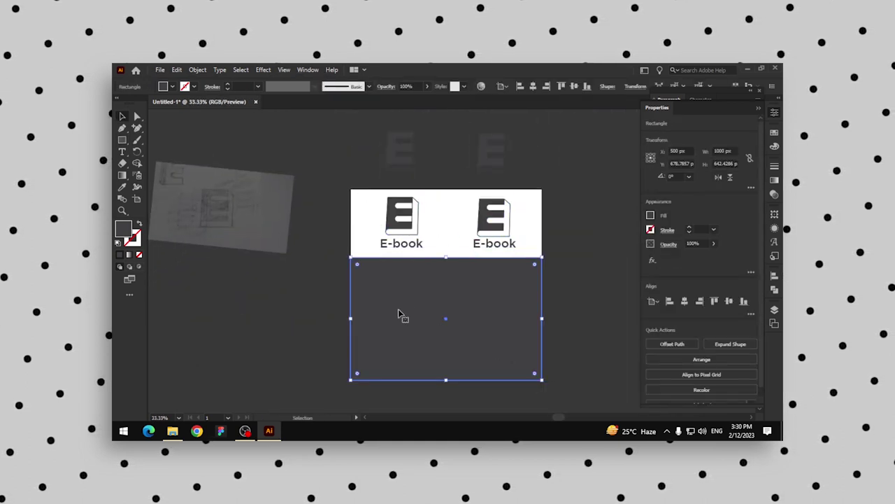
{"action": "key", "text": "ctrl+equal"}
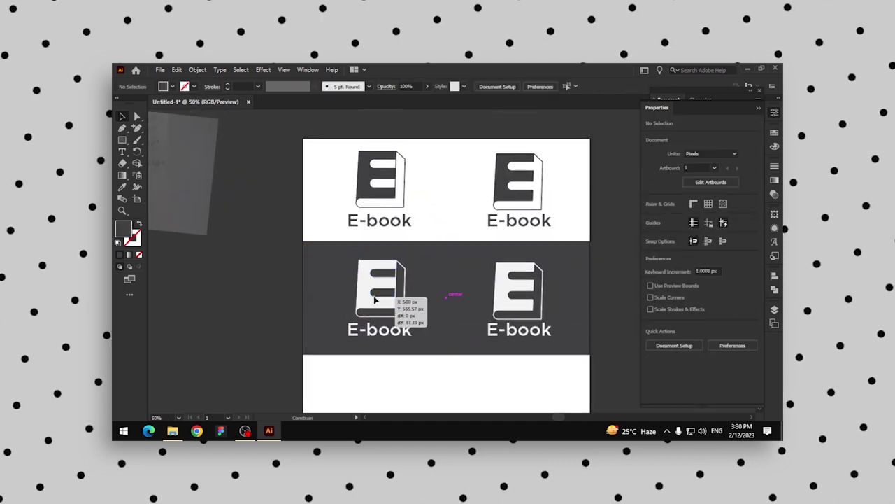
{"action": "left_click", "coordinate": [339, 155]}
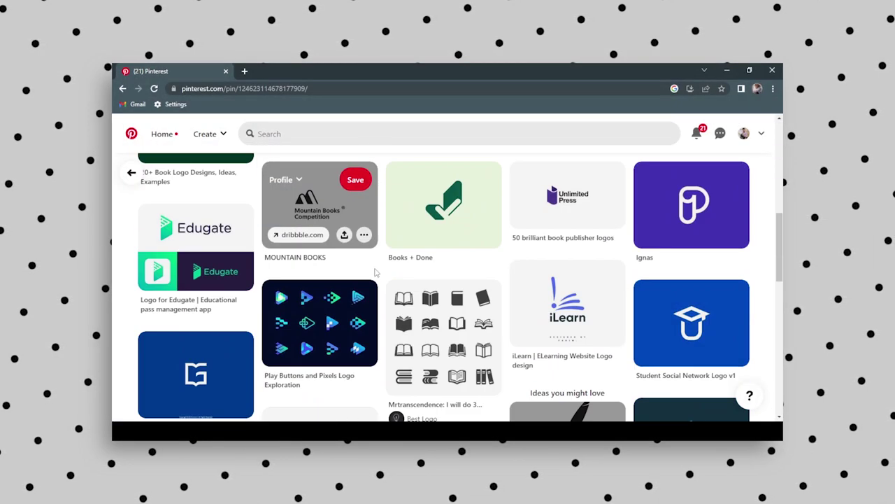
Browse the book logo ideas on Pinterest, open the green Books + Done pin, and capture its artwork as a screen snip
{"action": "scroll", "coordinate": [447, 280], "scroll_direction": "up", "scroll_amount": 3}
{"action": "scroll", "coordinate": [451, 283], "scroll_direction": "down", "scroll_amount": 10}
{"action": "scroll", "coordinate": [451, 284], "scroll_direction": "down", "scroll_amount": 10}
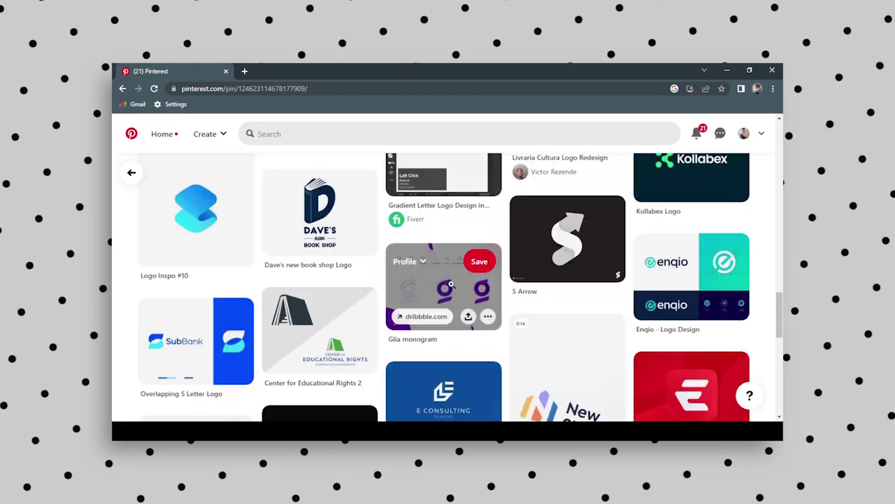
{"action": "scroll", "coordinate": [451, 288], "scroll_direction": "down", "scroll_amount": 10}
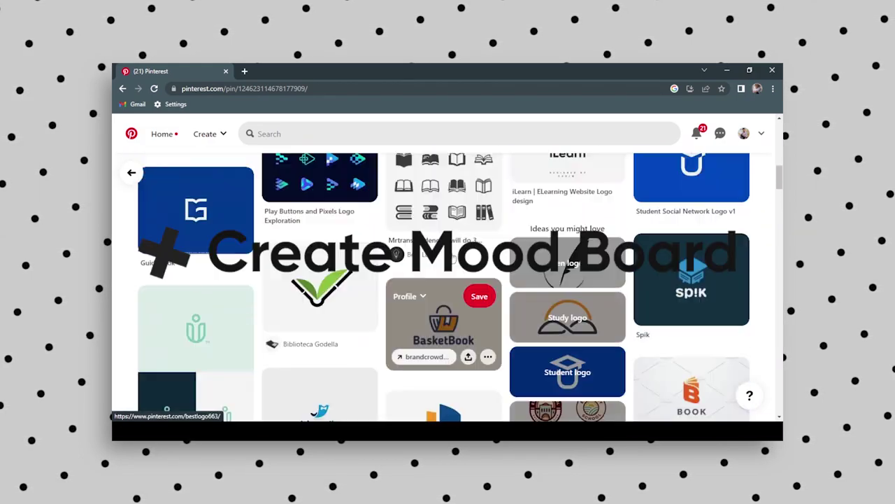
{"action": "left_click", "coordinate": [350, 189]}
{"action": "key", "text": "super+shift+s"}
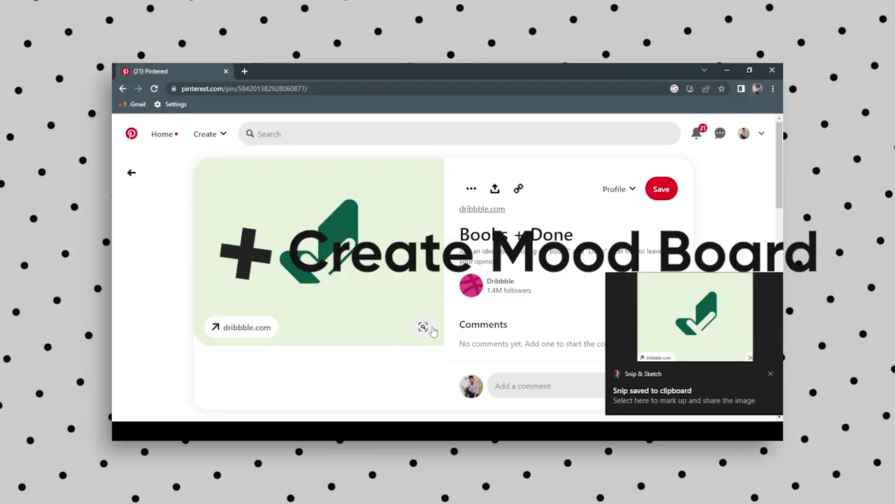
{"action": "left_click", "coordinate": [690, 370]}
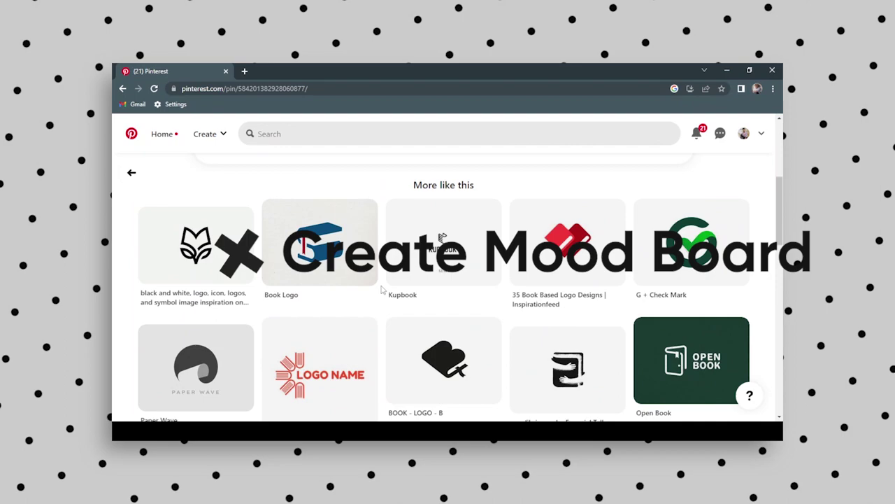
Open the related Kupbook logo pin and capture its artwork as a screen snip
{"action": "left_click", "coordinate": [380, 226]}
{"action": "key", "text": "super+shift+s"}
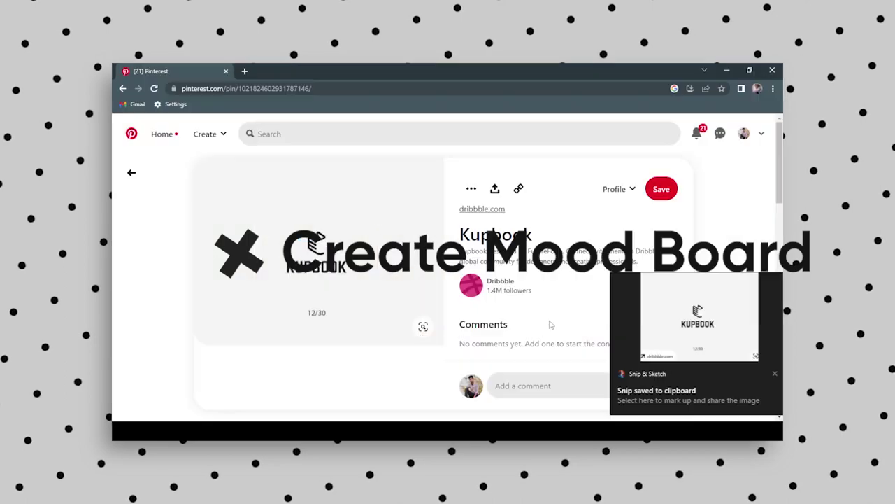
{"action": "left_click", "coordinate": [690, 378]}
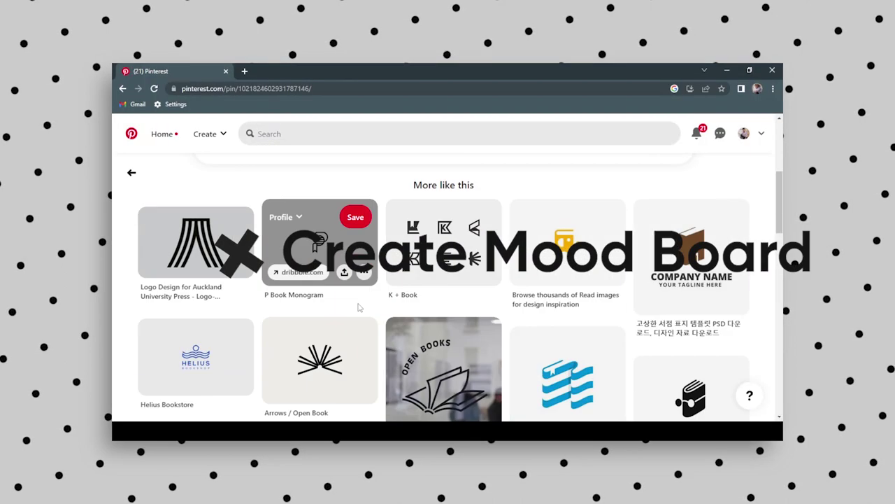
Open the related blue wavy-ribbon book logo pin and capture a rectangular screen snip around the logo
{"action": "left_click", "coordinate": [568, 320]}
{"action": "key", "text": "super+shift+s"}
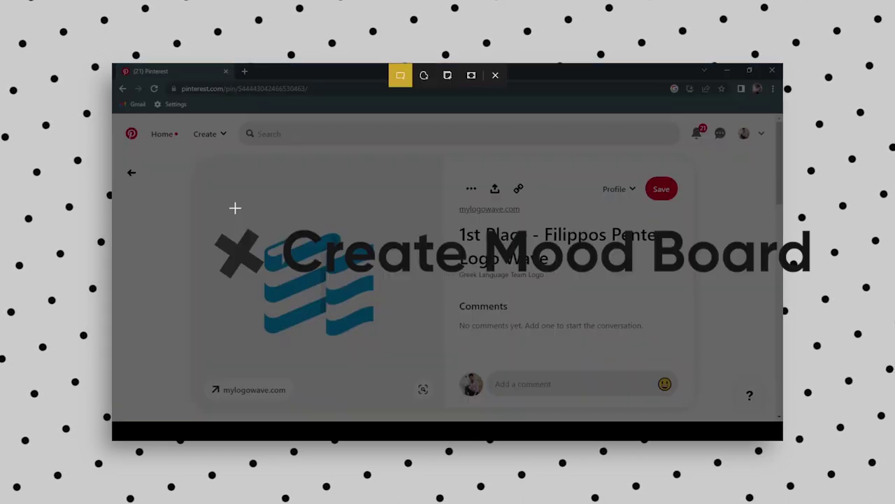
{"action": "left_click_drag", "start_coordinate": [235, 206], "coordinate": [420, 381]}
{"action": "left_click", "coordinate": [690, 405]}
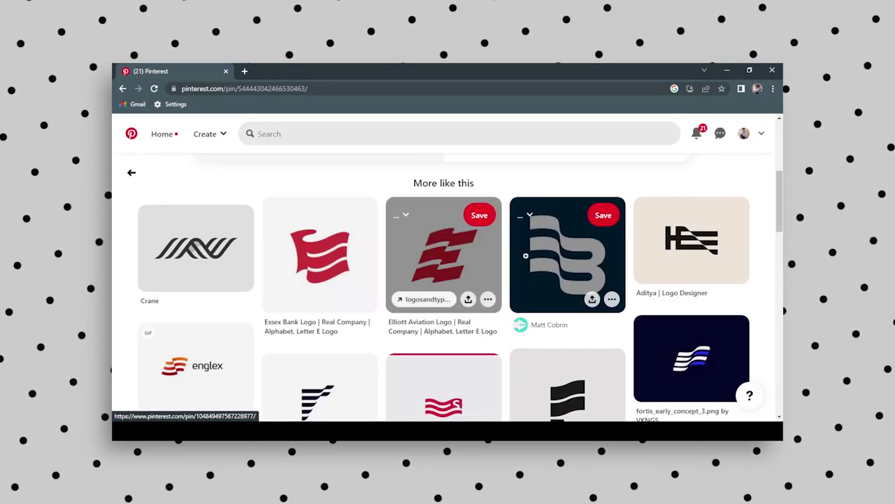
Open the related white wavy-stripe B logo pin, capture its dark navy artwork as a screen snip, and return to the previous pins
{"action": "left_click", "coordinate": [525, 255]}
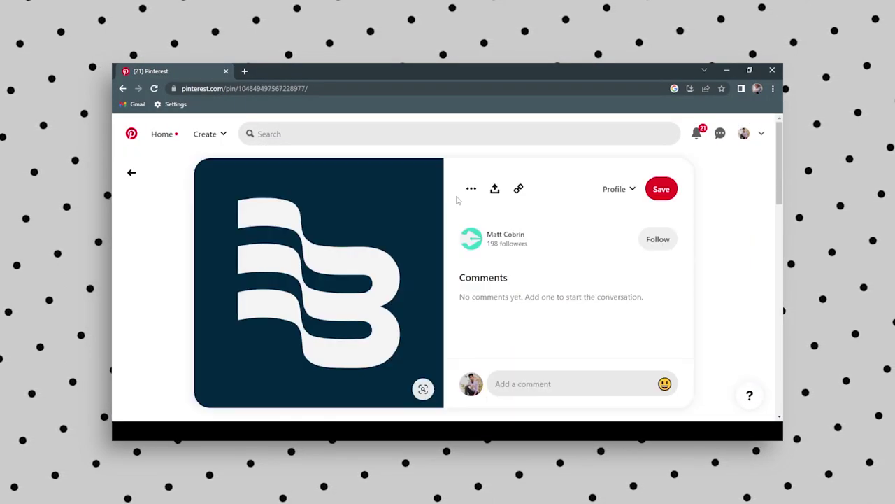
{"action": "key", "text": "super+shift+s"}
{"action": "left_click_drag", "start_coordinate": [195, 158], "coordinate": [443, 406]}
{"action": "left_click", "coordinate": [689, 381]}
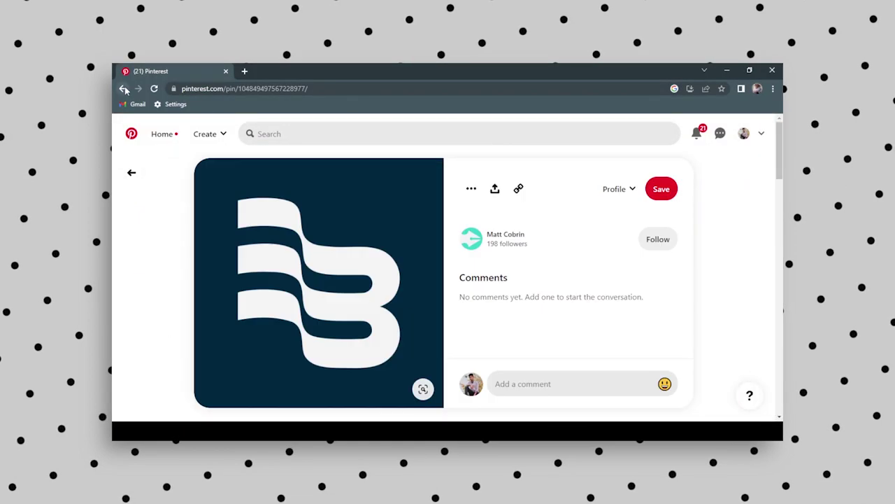
{"action": "left_click", "coordinate": [124, 89]}
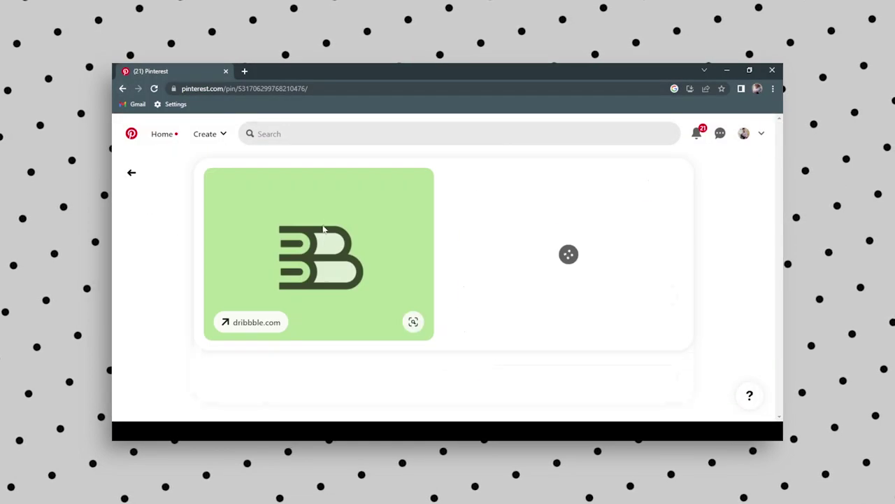
Browse the pins related to the light-green book B logo, open another book logo pin, and capture its artwork as a screen snip
{"action": "key", "text": "super+shift+s"}
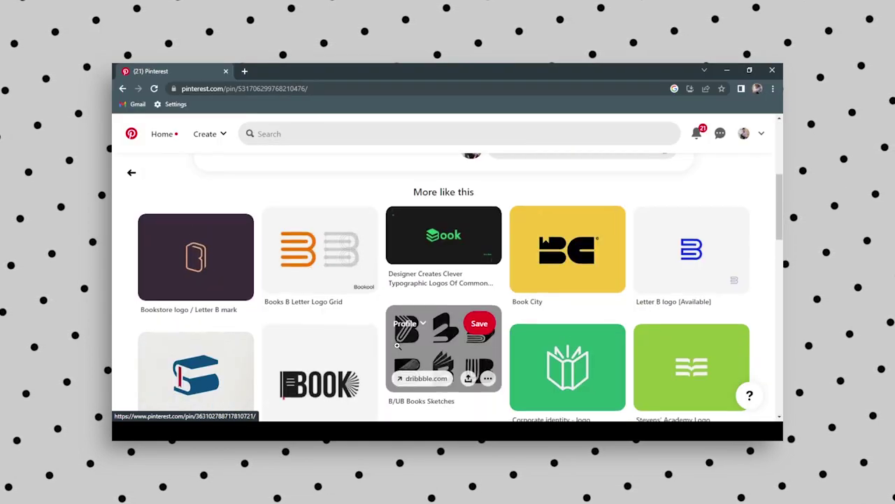
{"action": "left_click", "coordinate": [434, 308]}
{"action": "key", "text": "super+shift+s"}
{"action": "left_click_drag", "start_coordinate": [195, 159], "coordinate": [443, 344]}
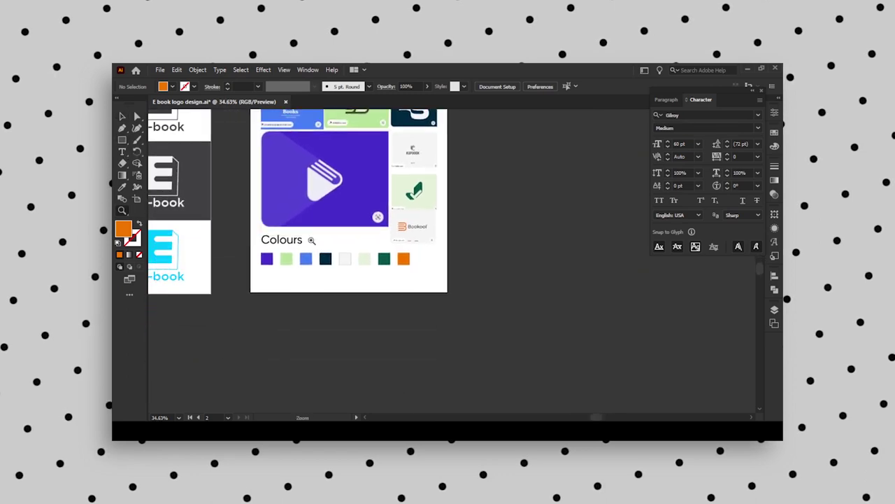
Switch to Illustrator, inspect the mood board's Colours swatches, and select the purple E-book logo group with its text on the neighbouring artboard
{"action": "left_click_drag", "start_coordinate": [291, 235], "coordinate": [523, 337]}
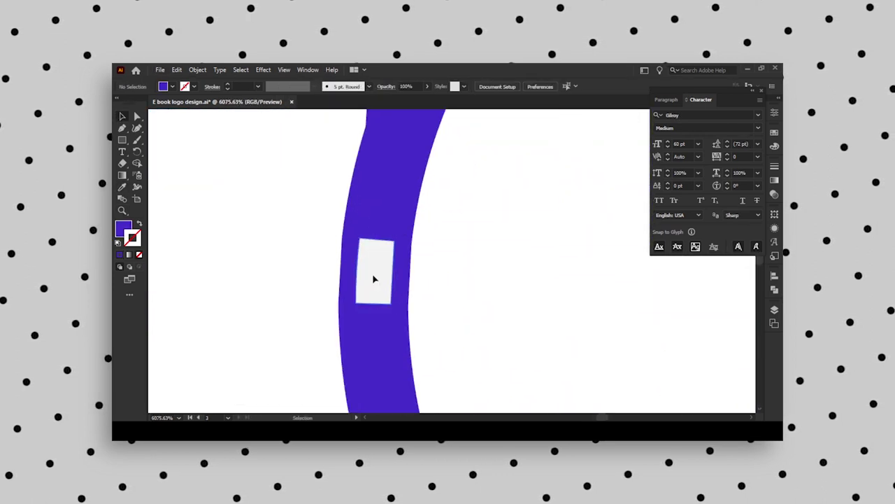
{"action": "left_click_drag", "start_coordinate": [462, 294], "coordinate": [450, 274]}
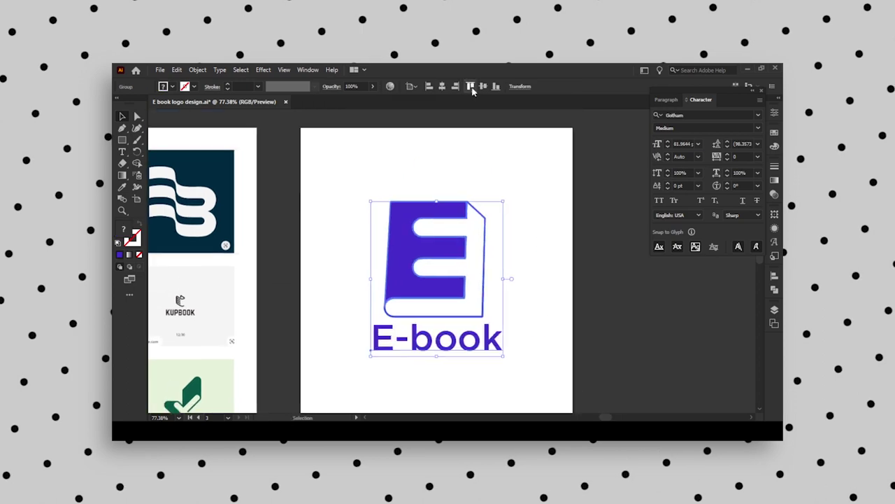